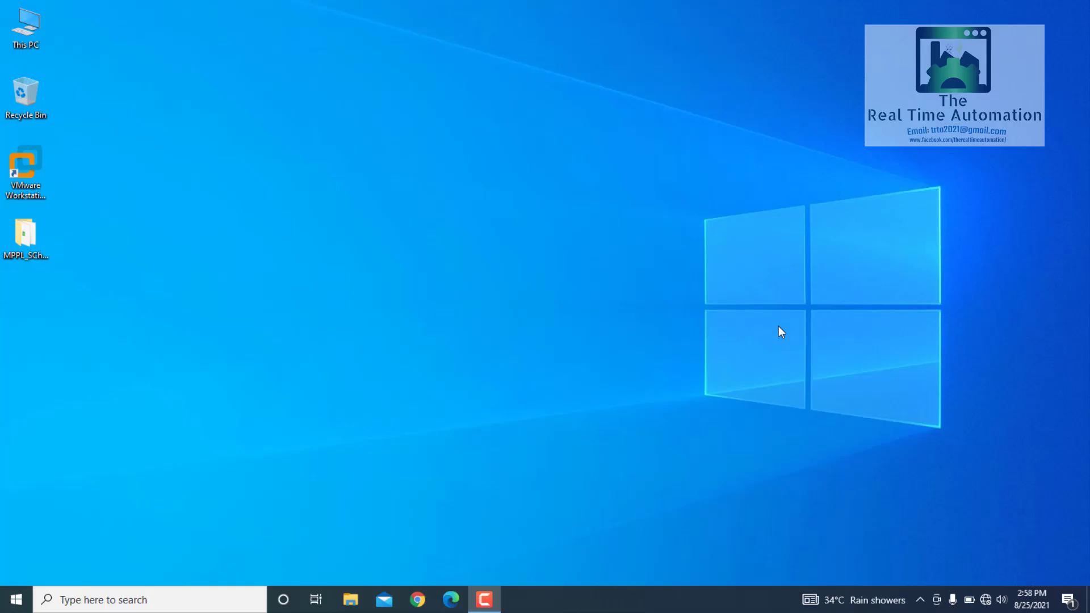
Search the Windows Start menu for 'somove' so the SoMove app appears
key(super)
text(so)
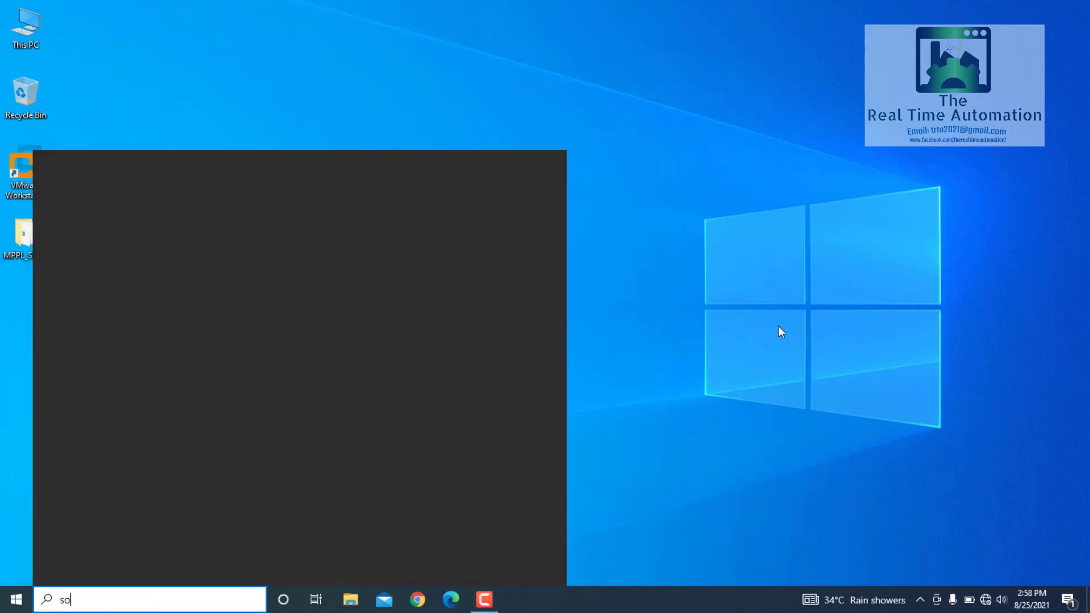
text(move)
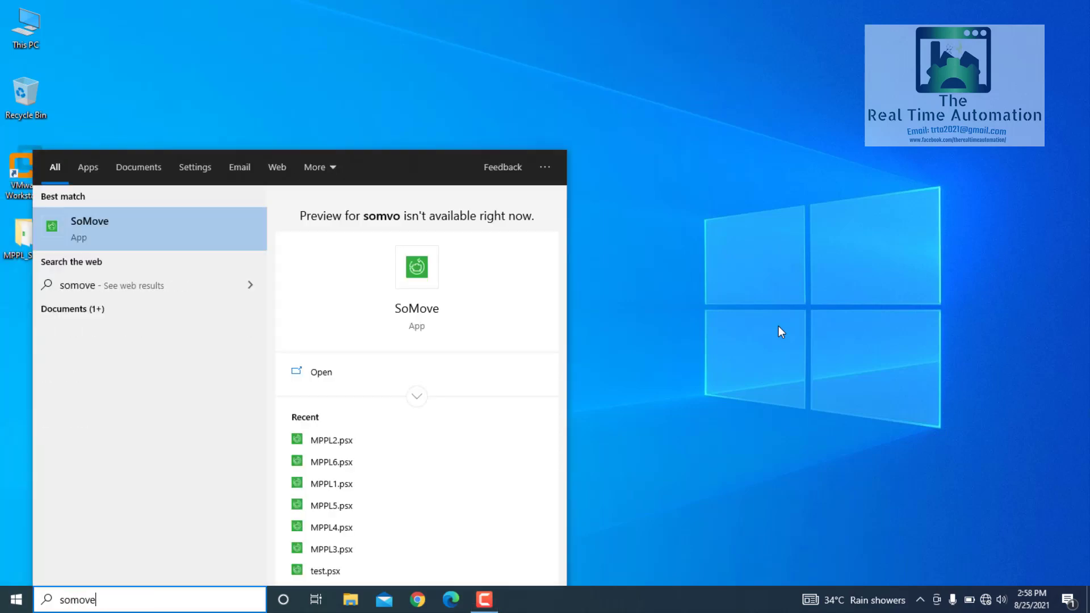
Launch SoMove and scan for drives, finding the Lexium 32 M - S on COM5
key(Return)
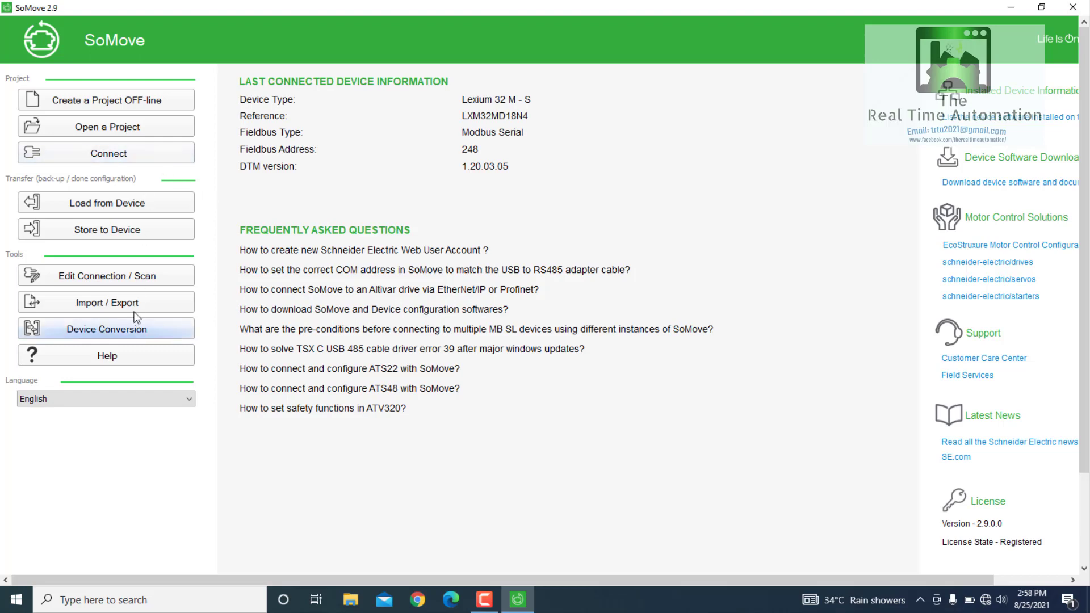
click(117, 275)
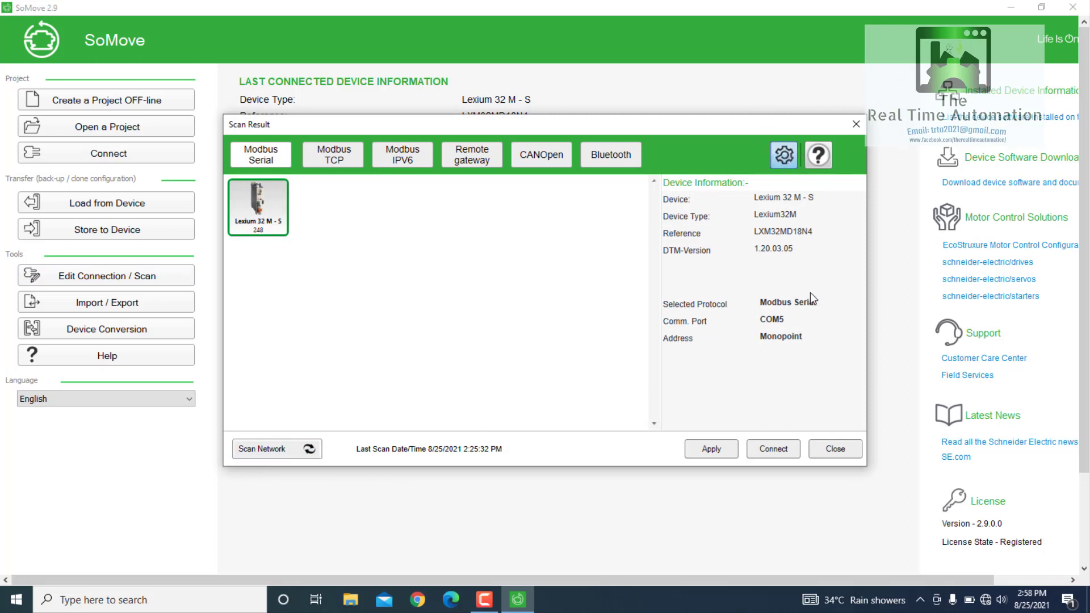
Enable Auto-Adaptation in the advanced connection settings and apply it
click(790, 153)
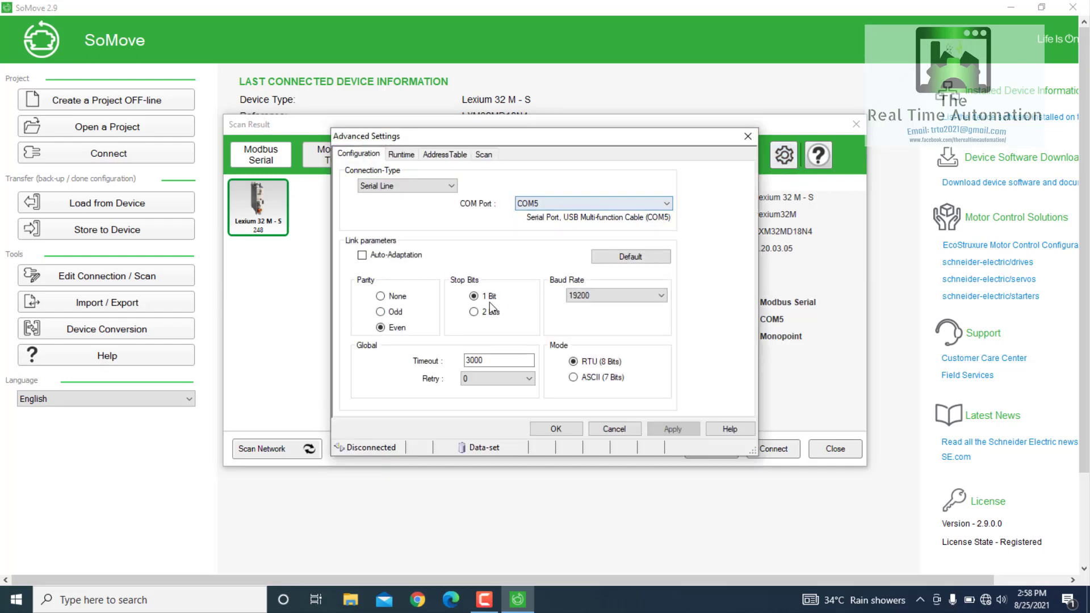
click(391, 256)
click(668, 430)
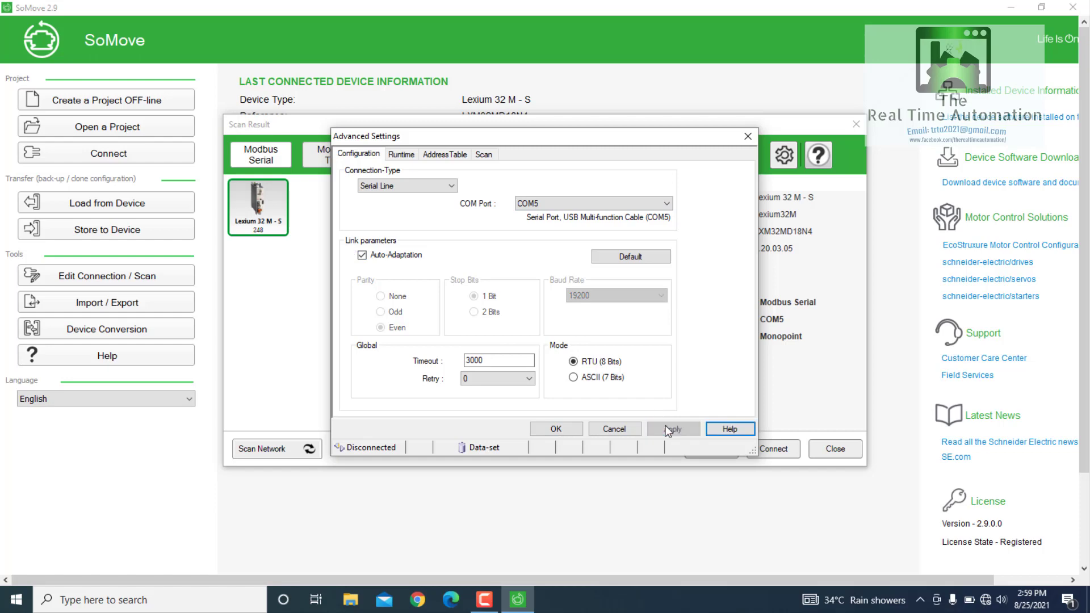
click(567, 427)
Rescan the network in auto-adaptation mode and apply the found Lexium 32 M - S drive
click(285, 451)
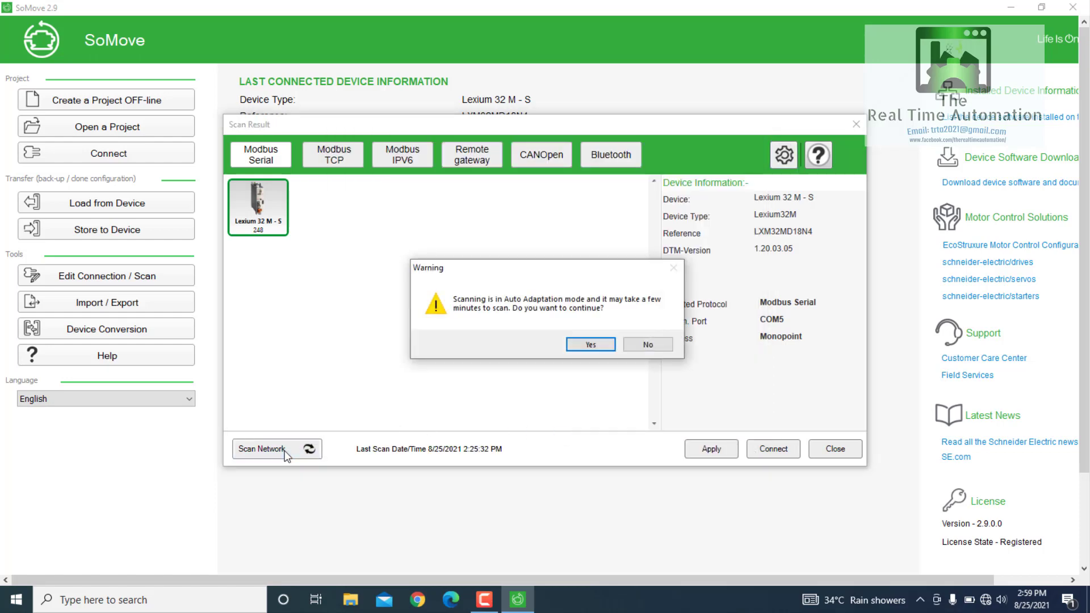
click(590, 344)
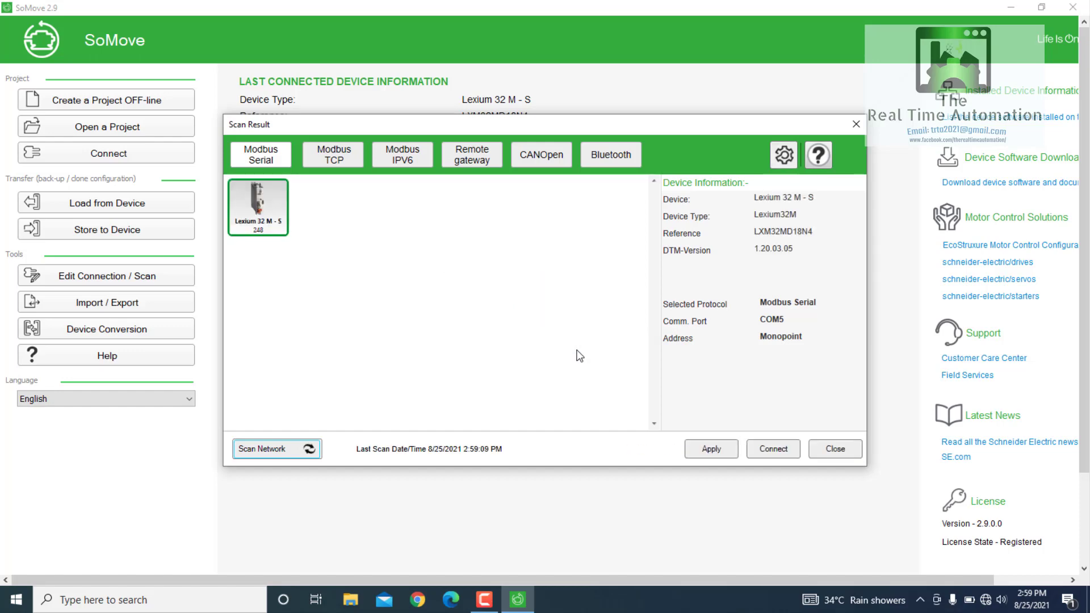
click(716, 452)
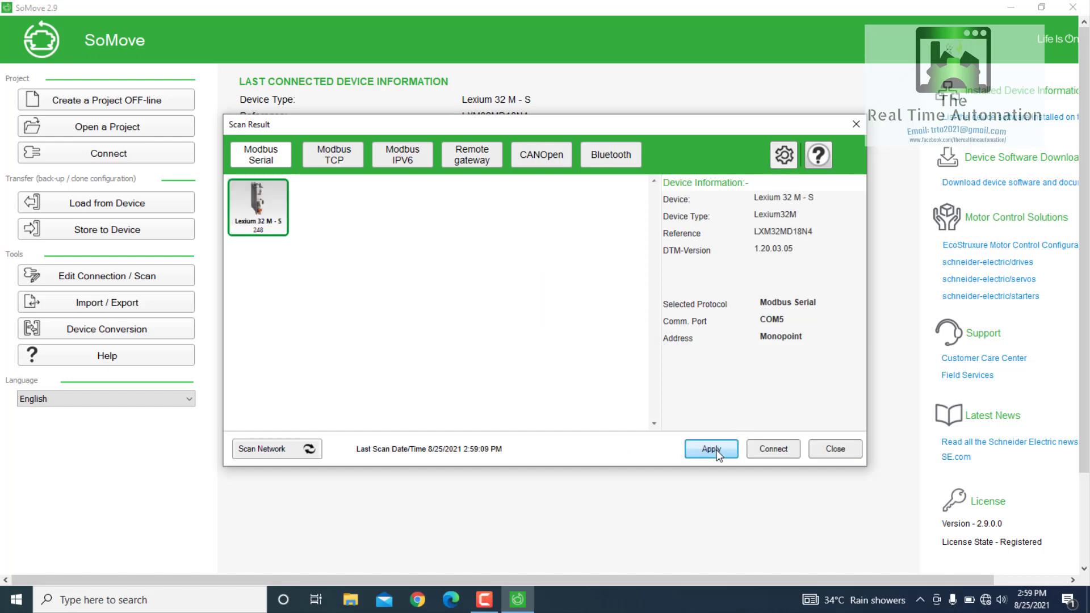
Load from the device and save the project to the Desktop as 'Meghna Pulp & paper.psx'
click(161, 202)
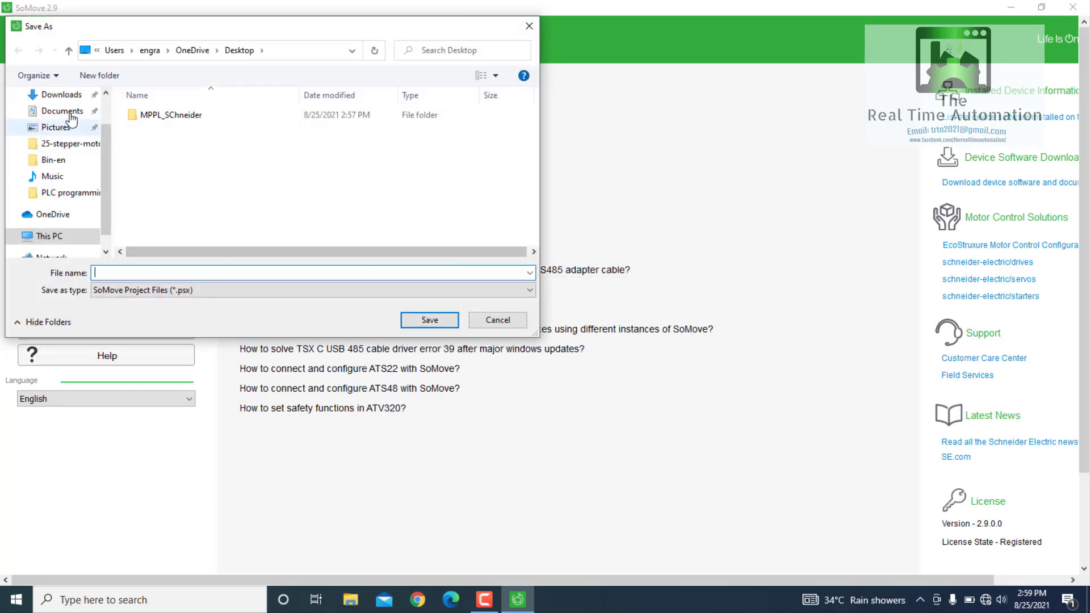
scroll(103, 170, up, 2)
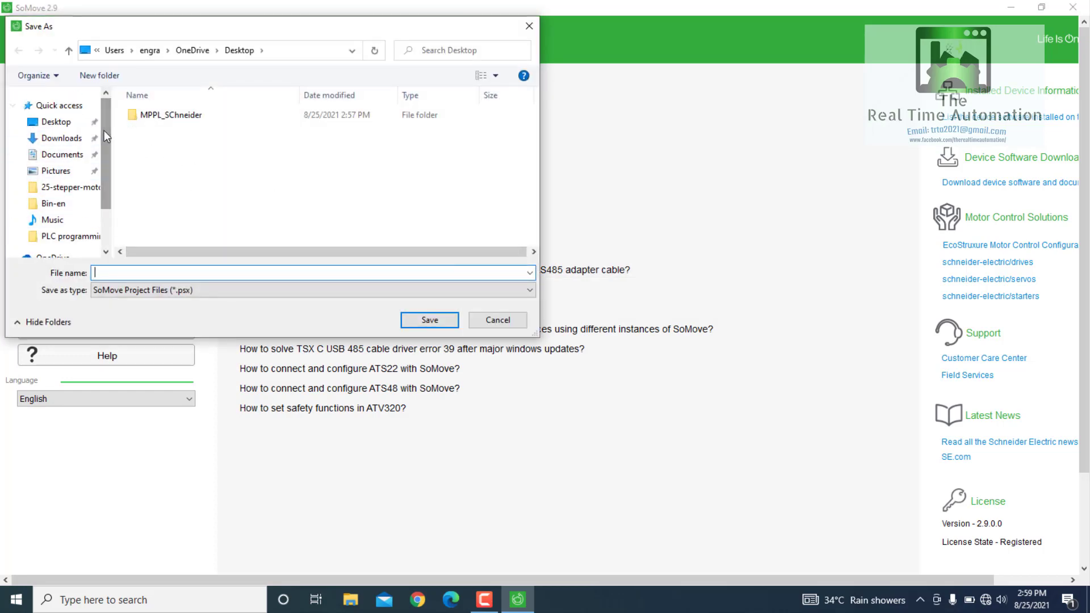
click(62, 122)
click(155, 273)
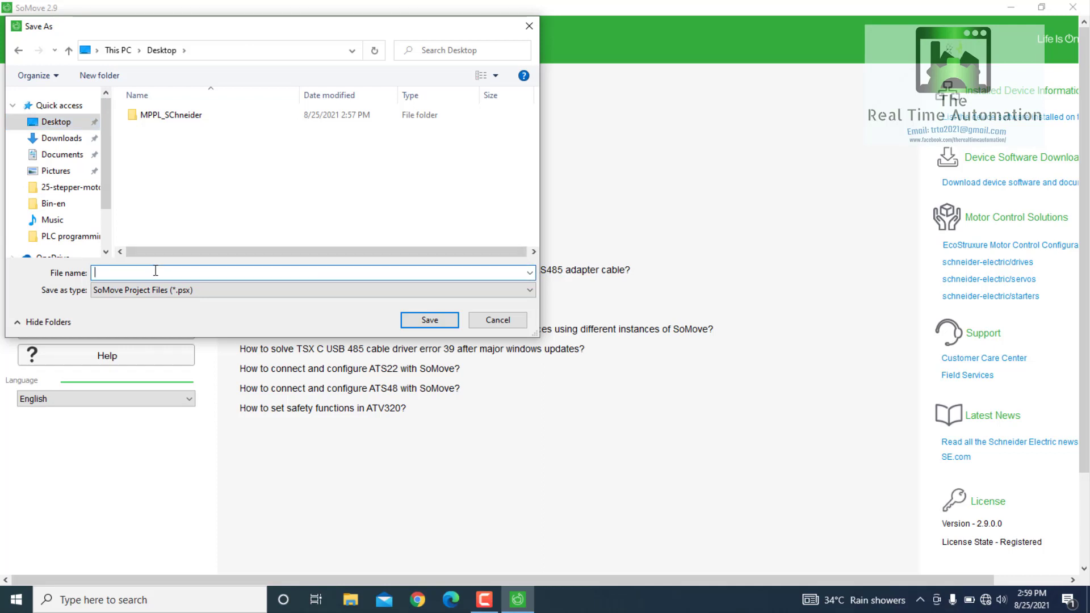
text(Meghna Pulp & paper)
click(424, 320)
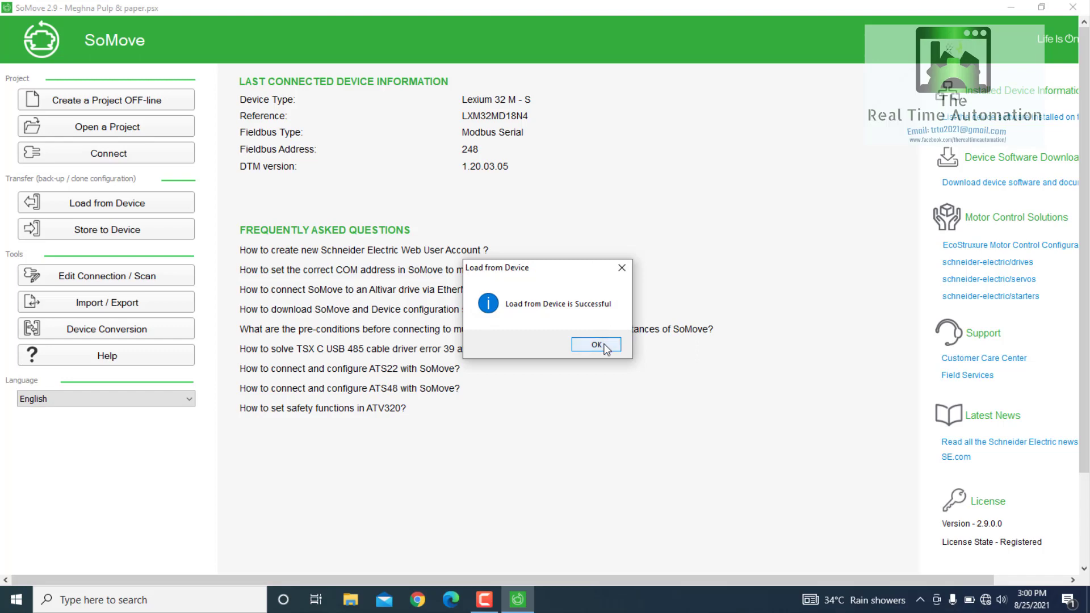
Dismiss the success message and reopen the 'Meghna Pulp & paper.psx' project
click(605, 346)
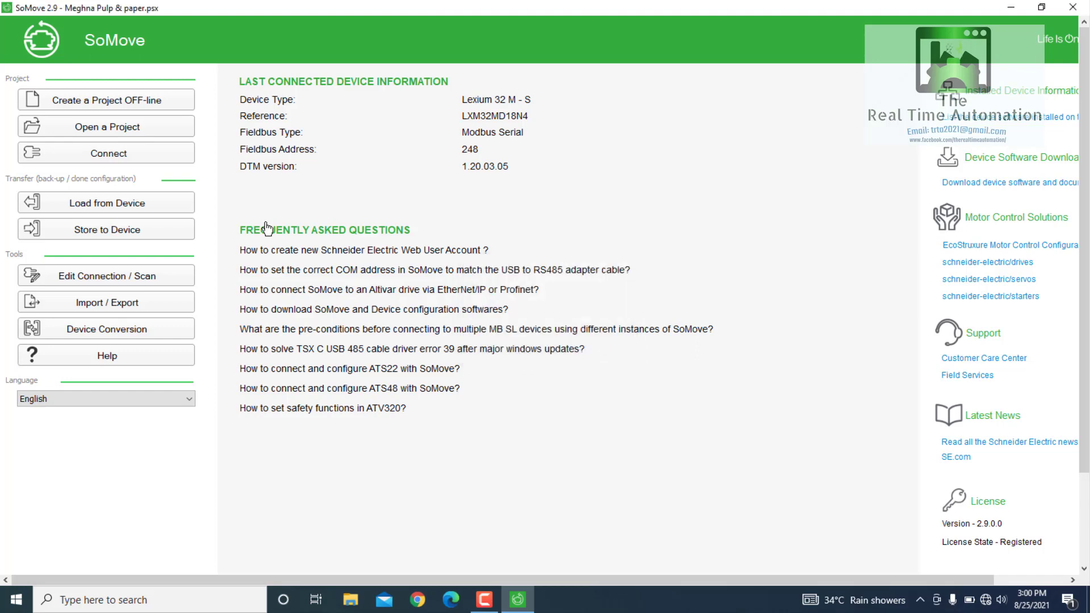
click(122, 131)
click(170, 129)
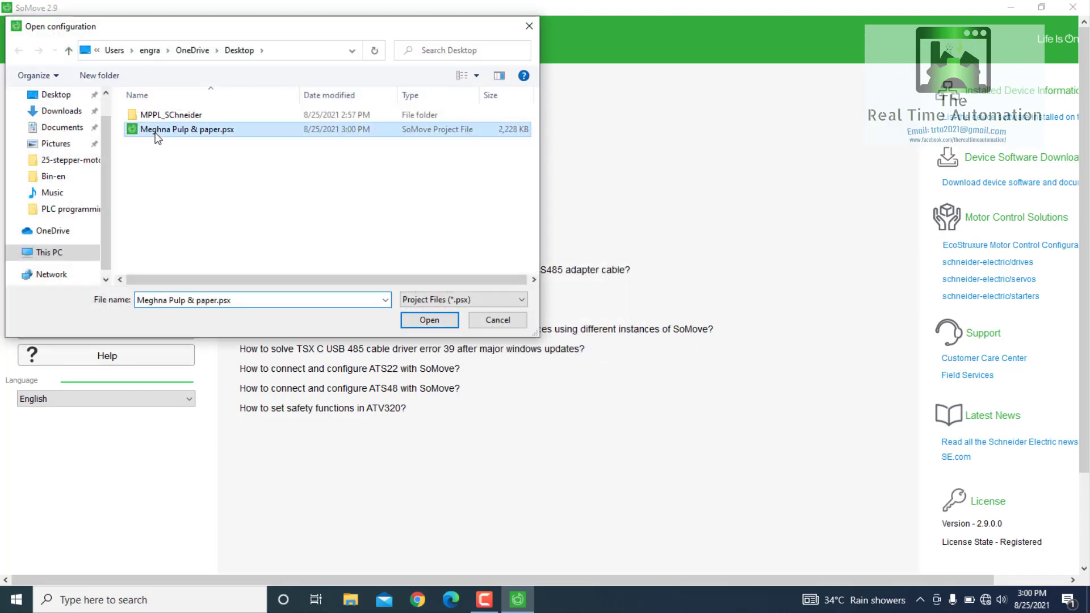
click(423, 321)
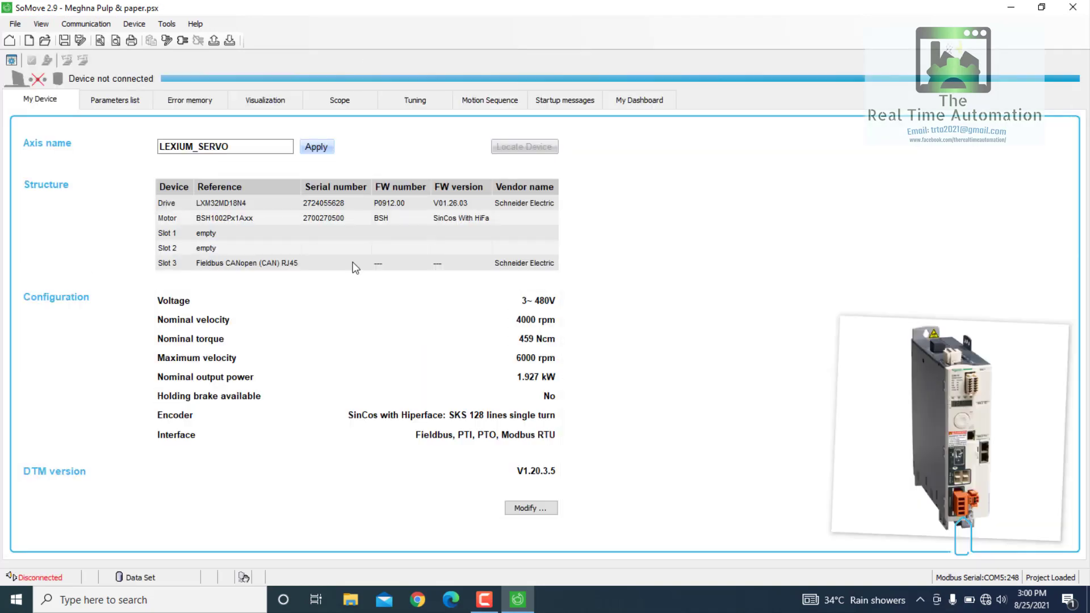
Connect to the Lexium drive using Load from device and Connect
click(182, 41)
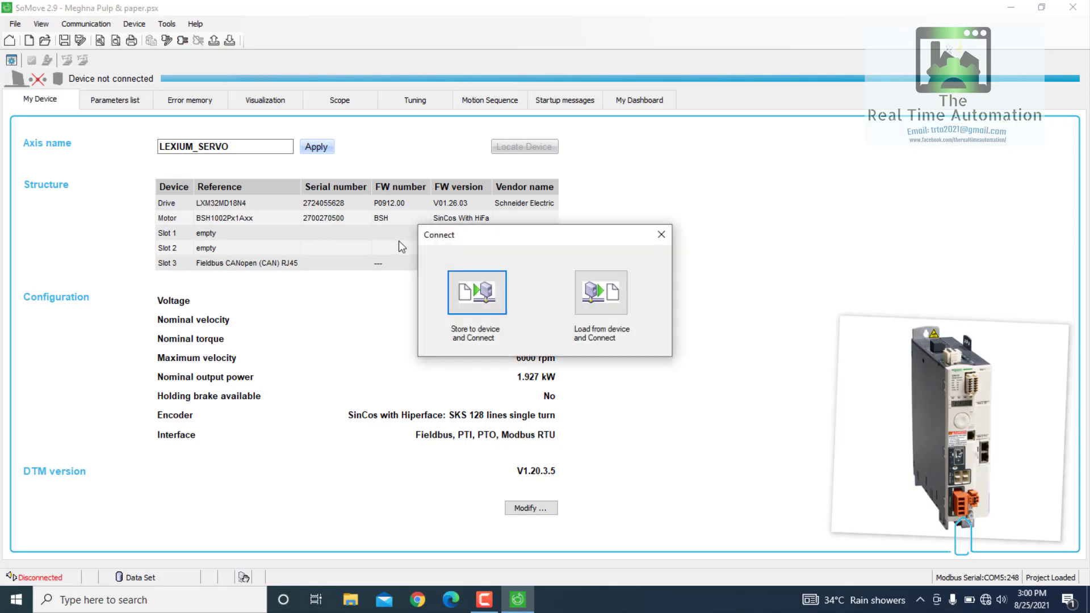
click(606, 301)
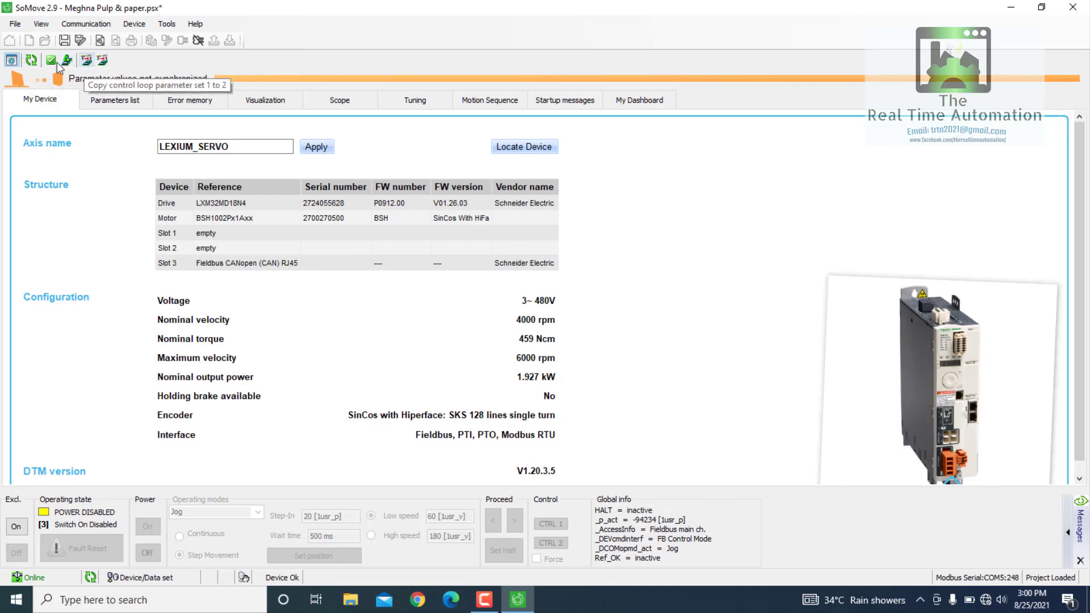
Synchronize with the drive and show the Lexium32 parameter list
click(31, 61)
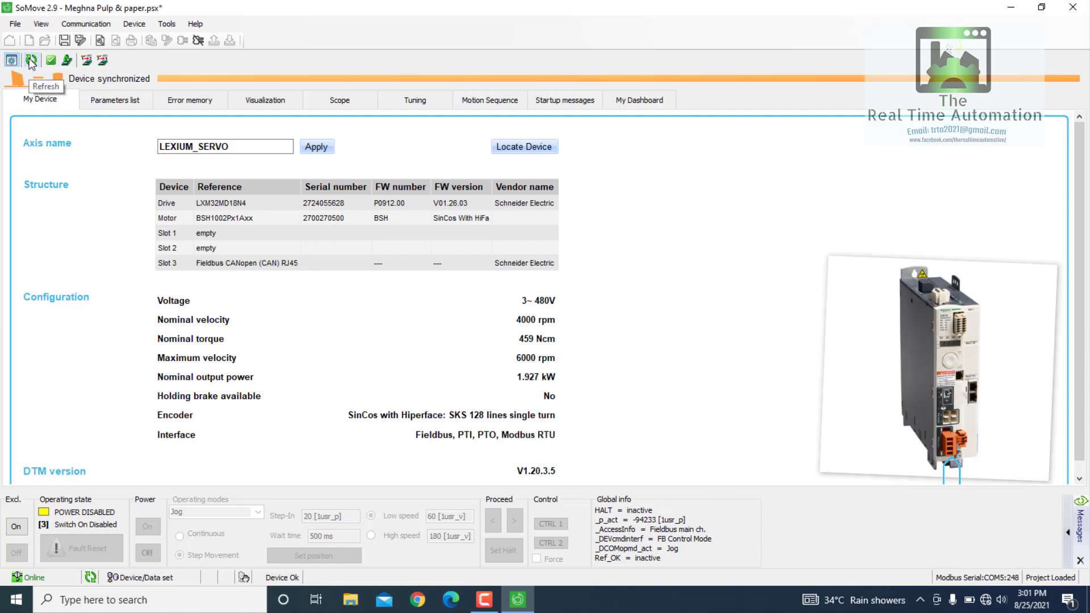
click(86, 101)
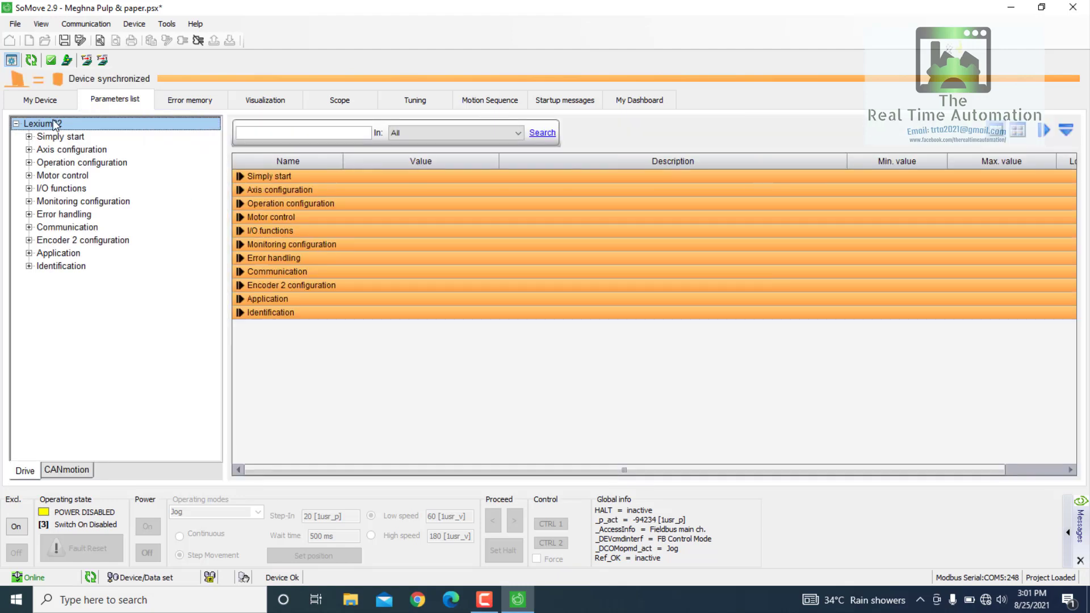
Display the Simply start > Basic configuration parameters and scroll through the table
click(28, 136)
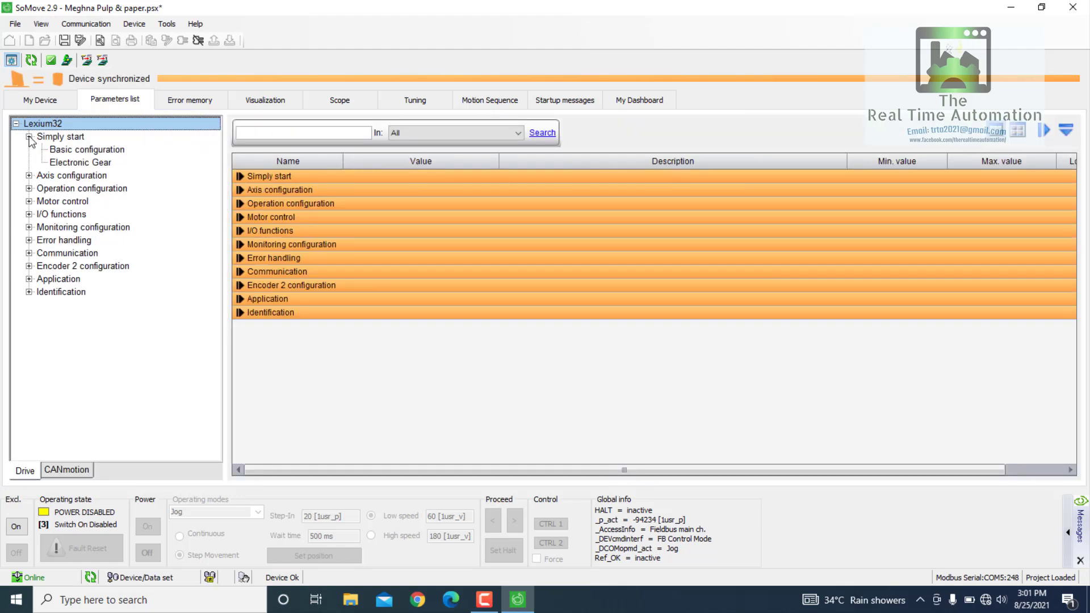
click(63, 150)
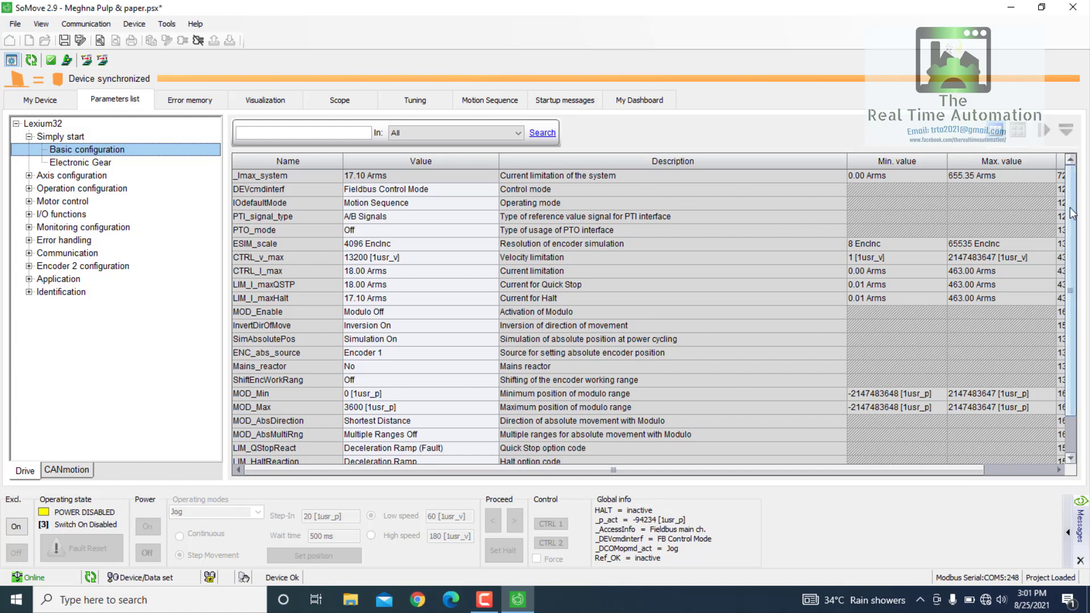
scroll(1071, 307, down, 1)
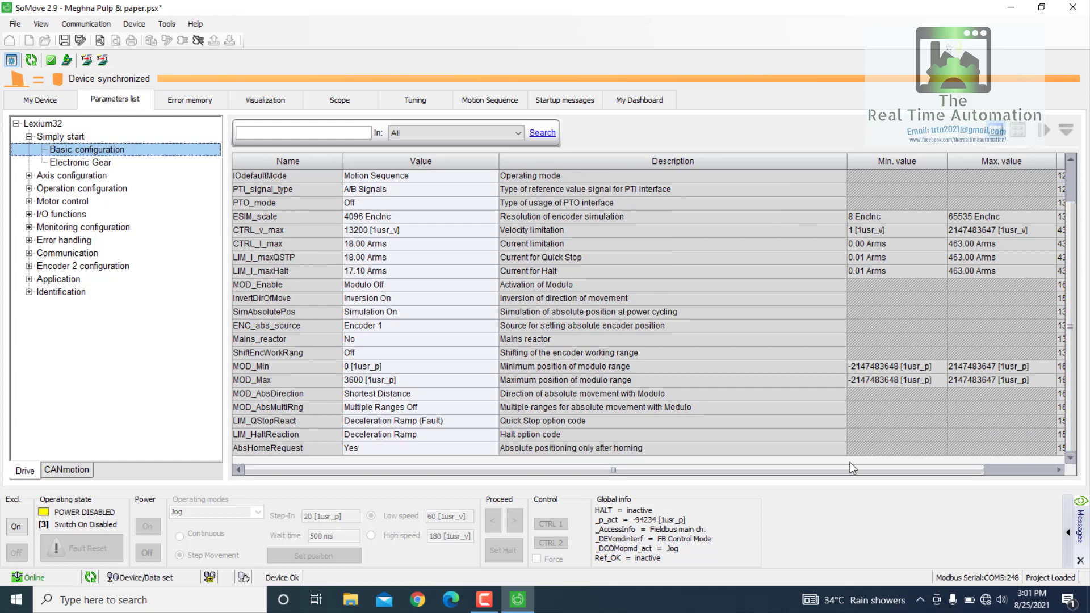
drag(849, 466, 799, 464)
drag(877, 469, 926, 470)
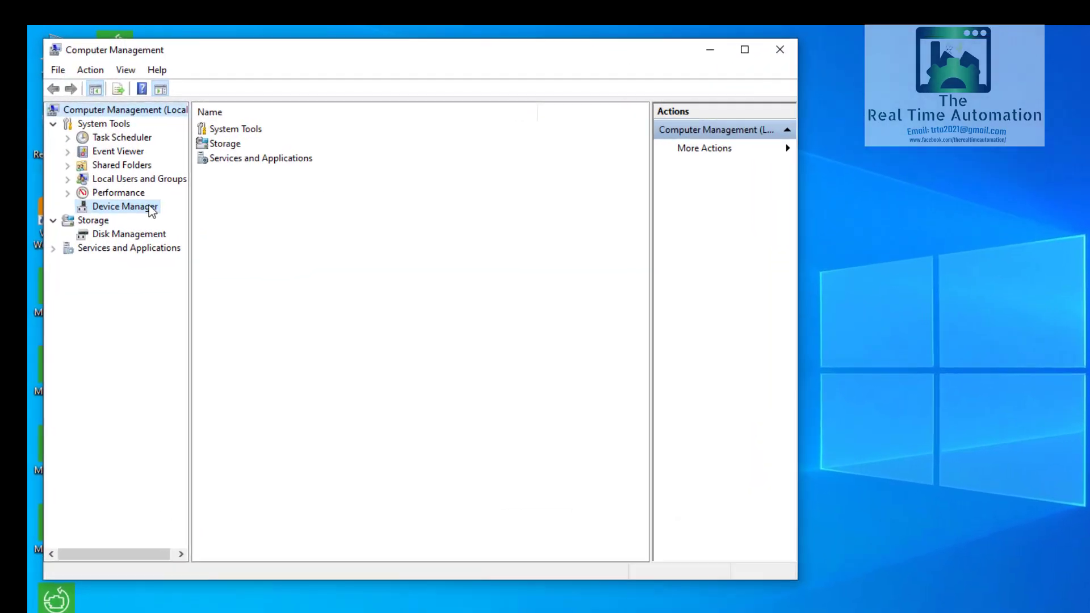
Check in Device Manager that the USB Multi-function Cable is on COM5 under Ports (COM & LPT)
click(150, 207)
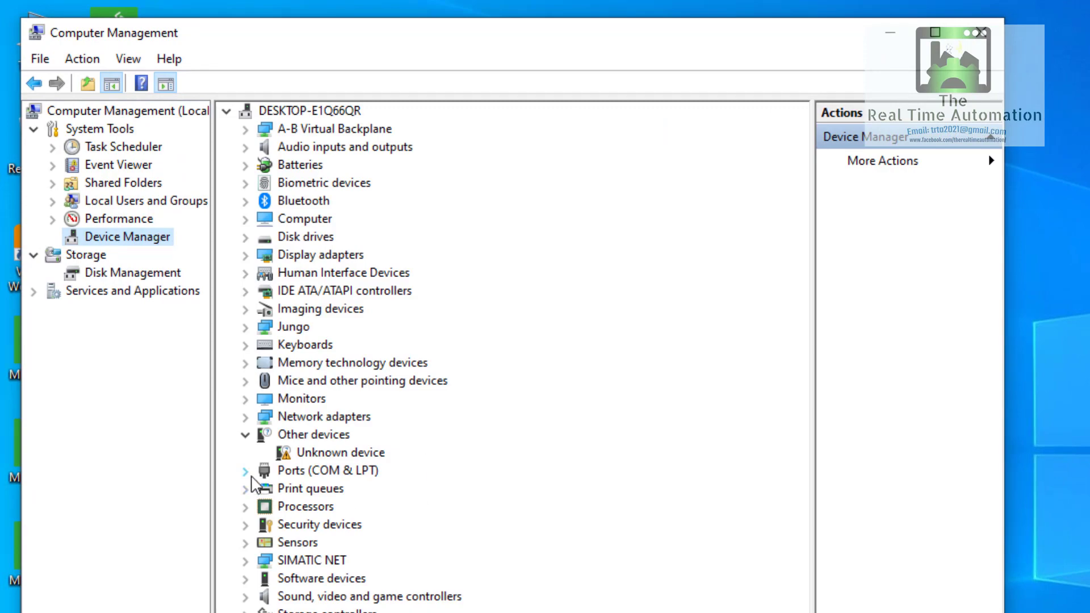
click(245, 471)
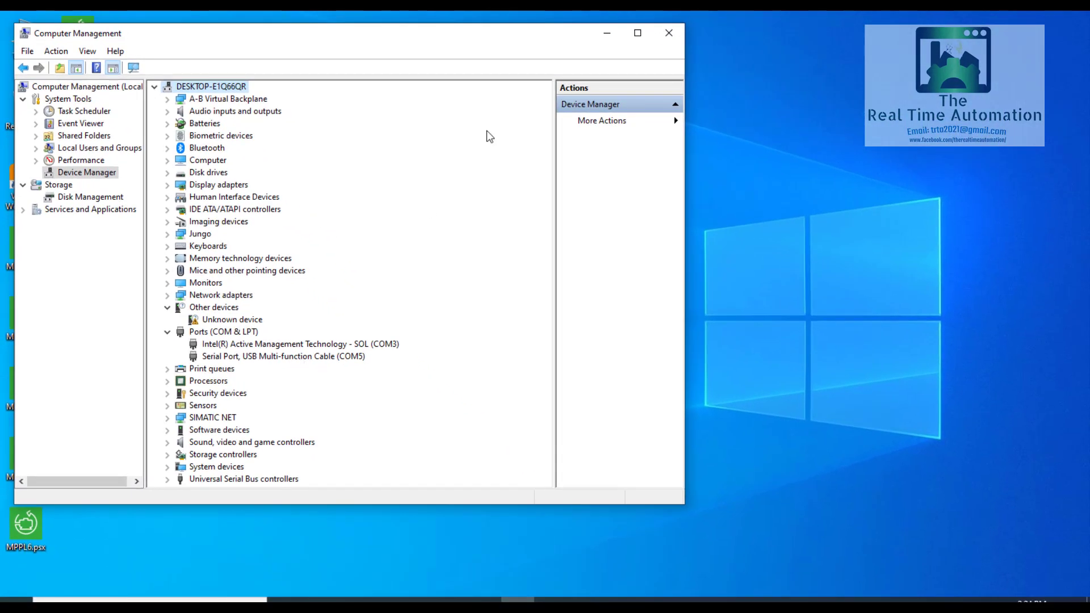
Close Computer Management and relaunch SoMove from a Start search for 'so'
click(668, 33)
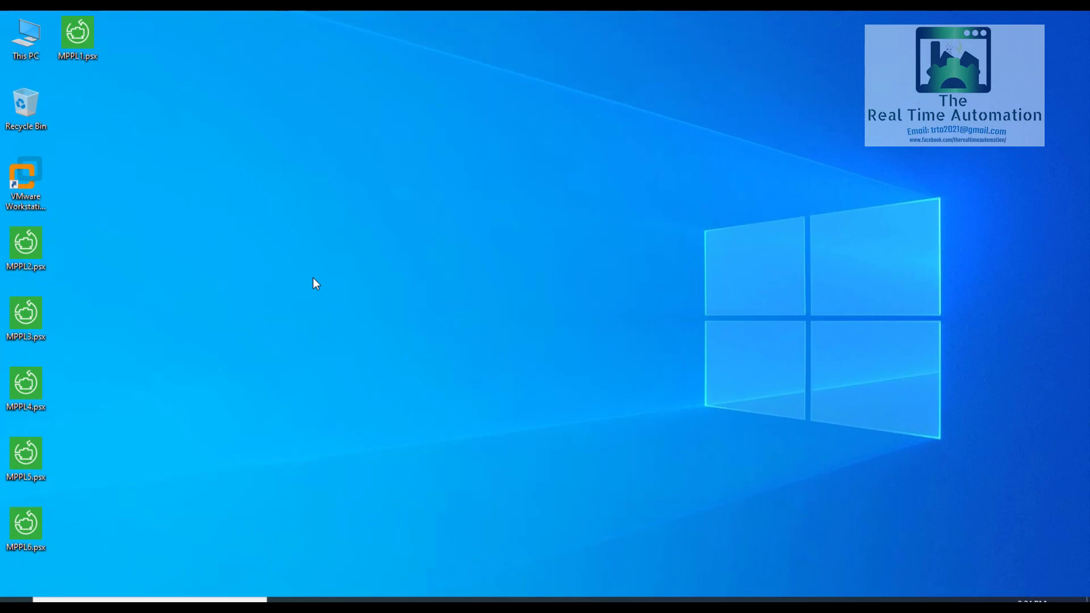
key(super)
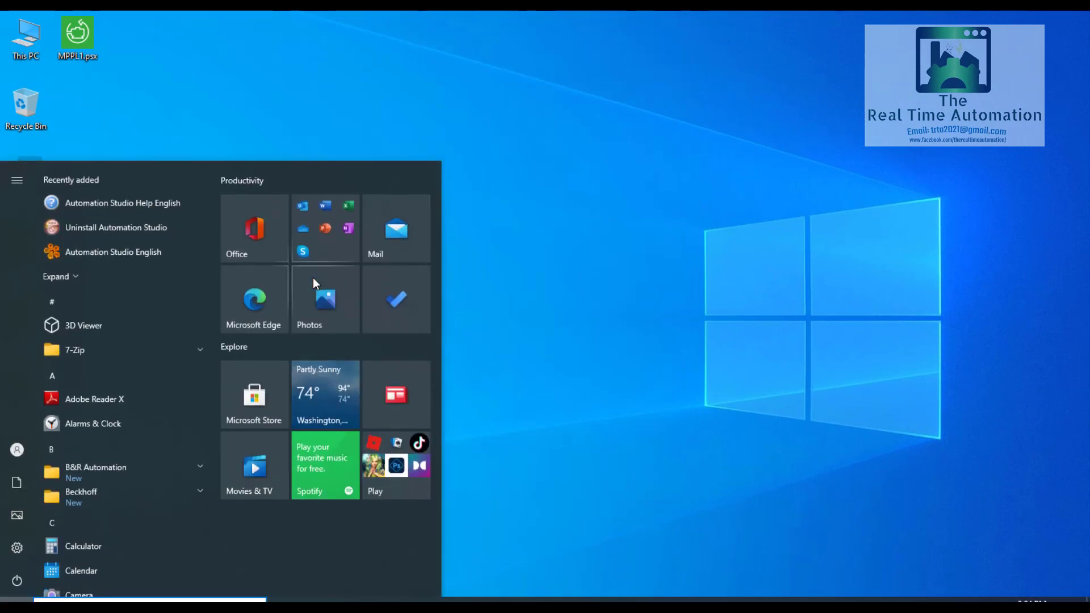
text(so)
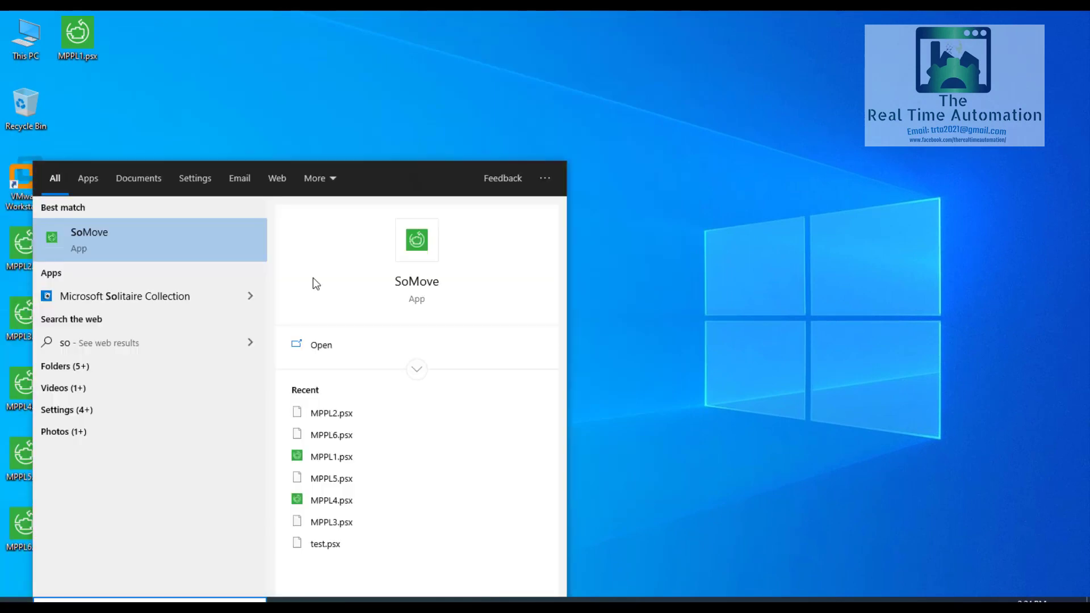
key(Return)
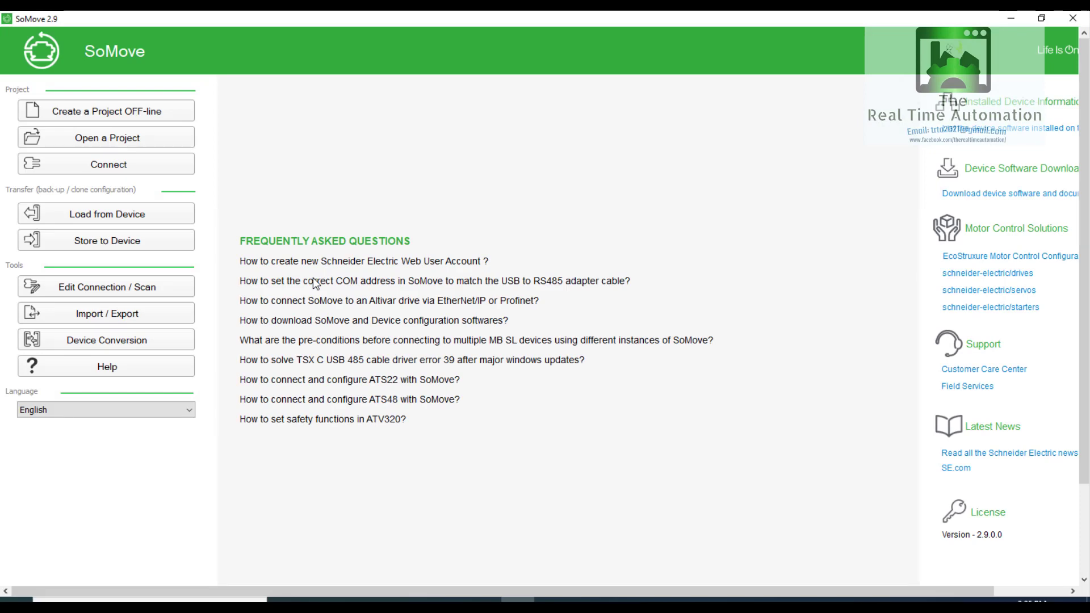
Rescan the serial link on COM5 and apply the found Lexium 32 M - S drive at address 248
click(153, 292)
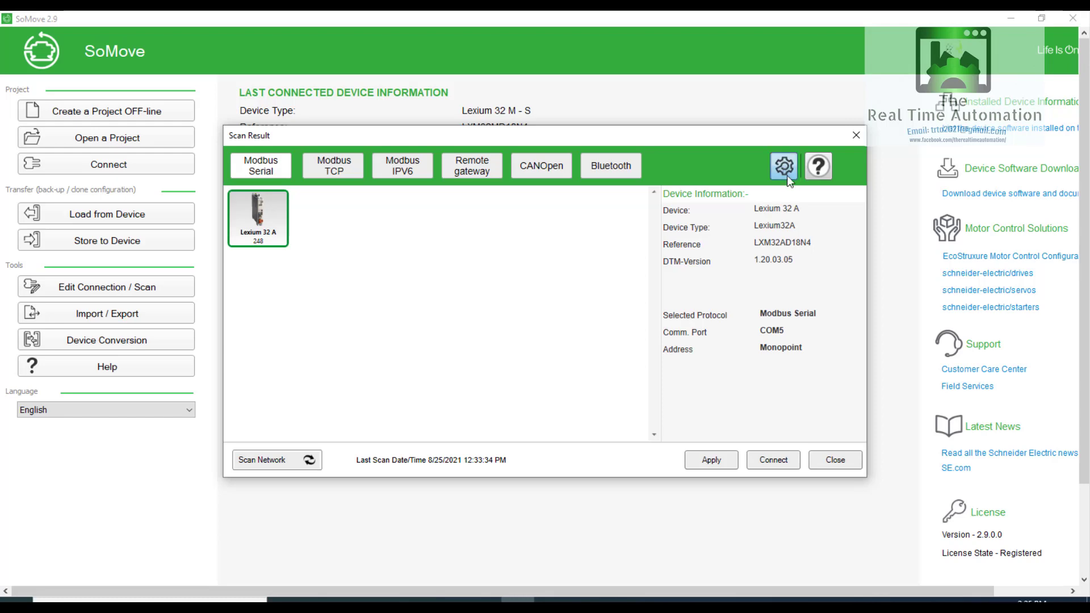
click(784, 165)
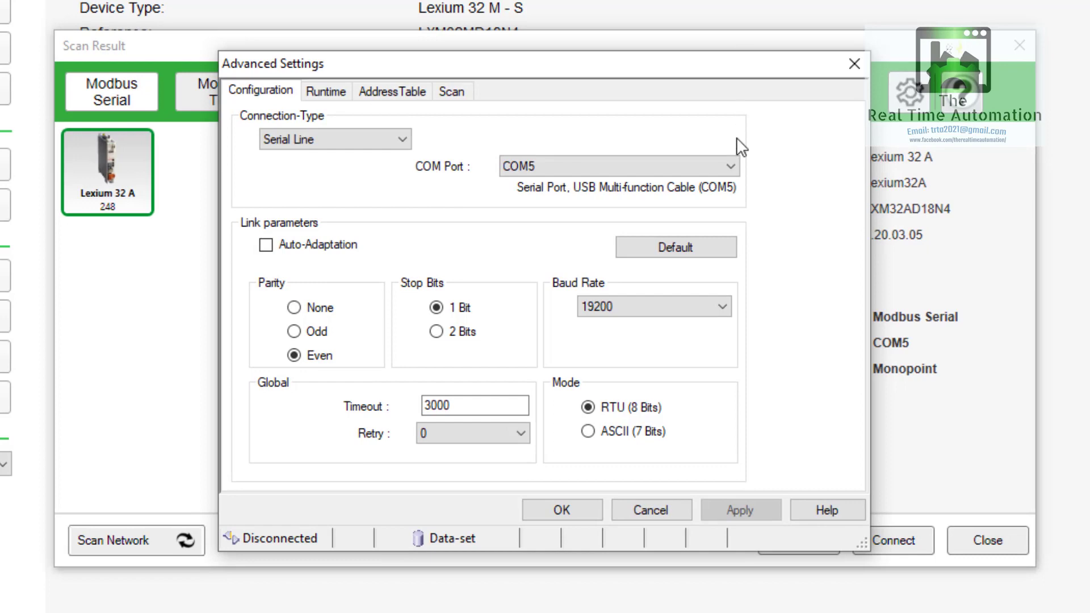
click(695, 170)
click(695, 170)
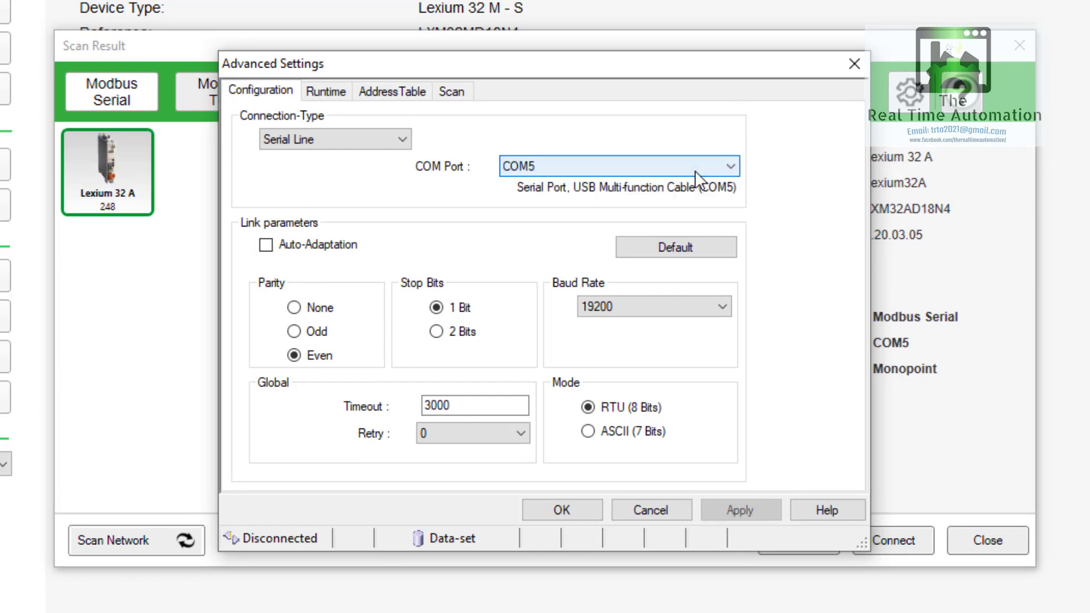
click(695, 170)
click(695, 170)
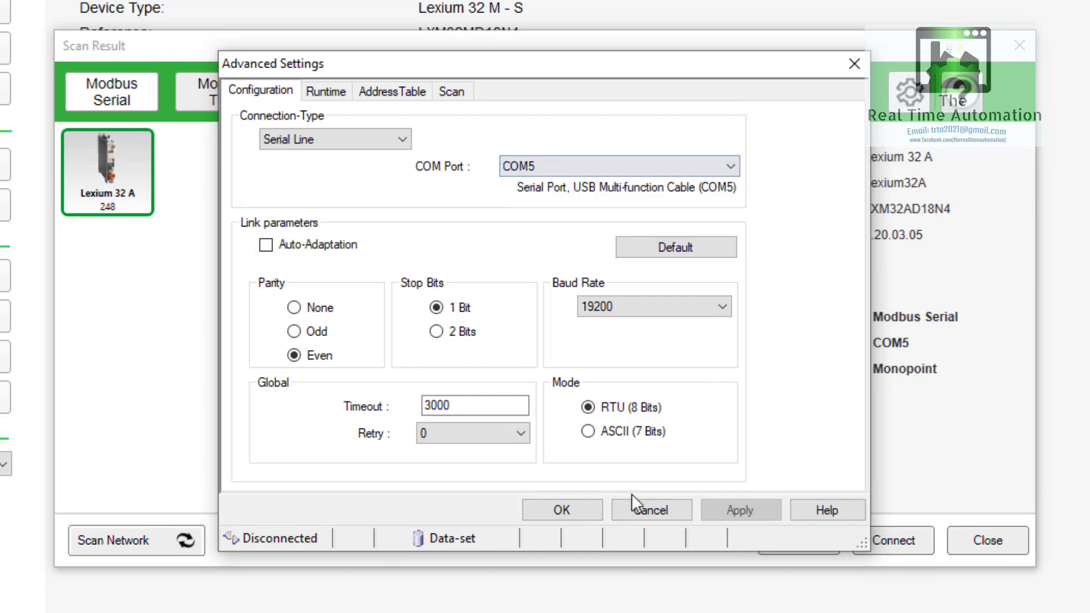
click(575, 504)
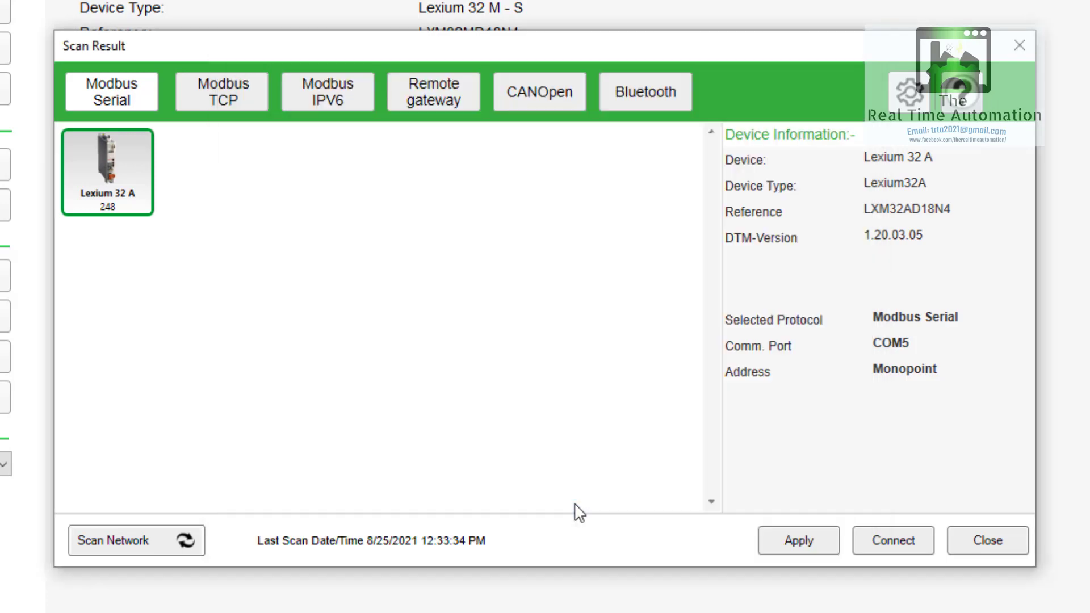
click(142, 535)
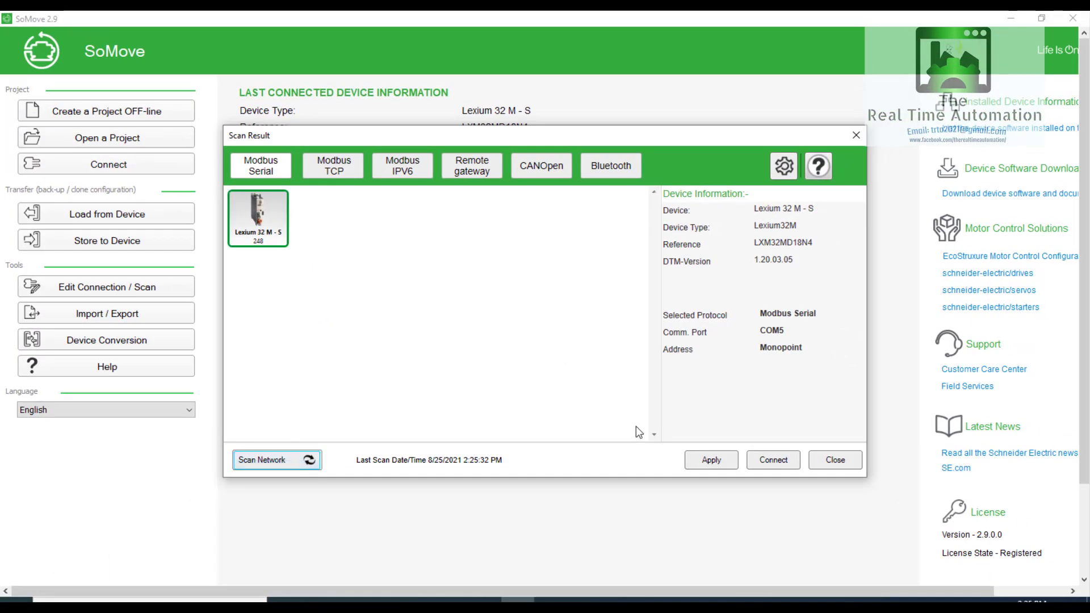
click(717, 461)
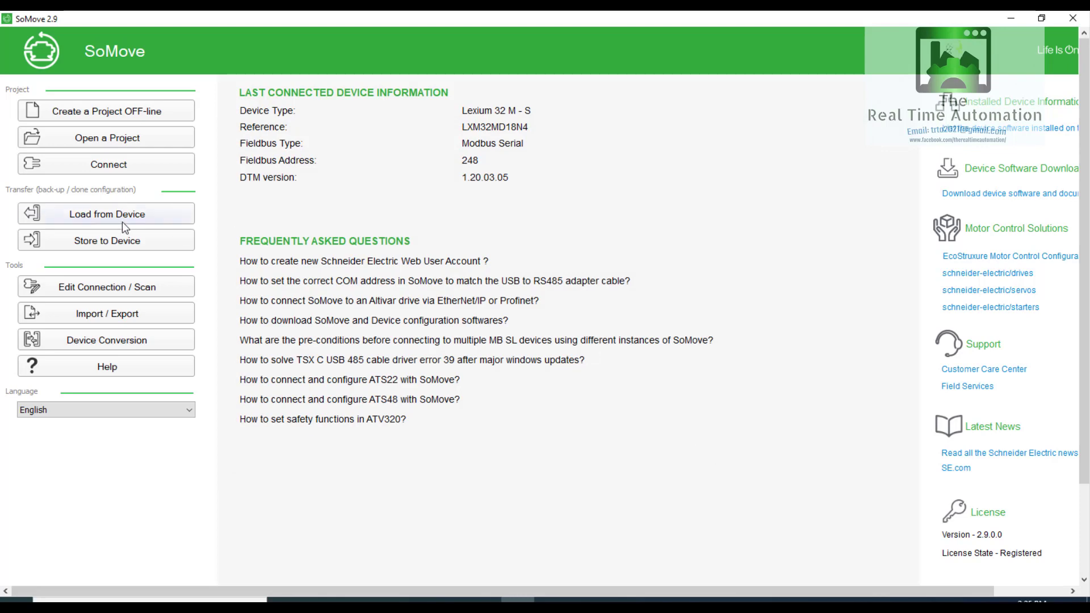
Write the MPPL6.psx project file to the Lexium 32 M - S drive at address 248
click(105, 240)
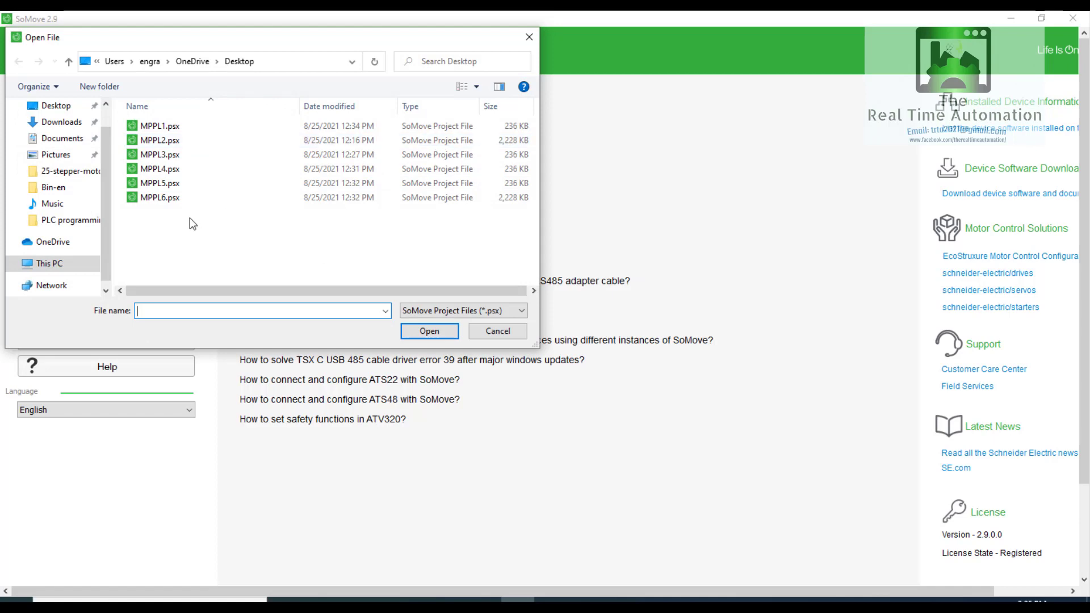
click(176, 200)
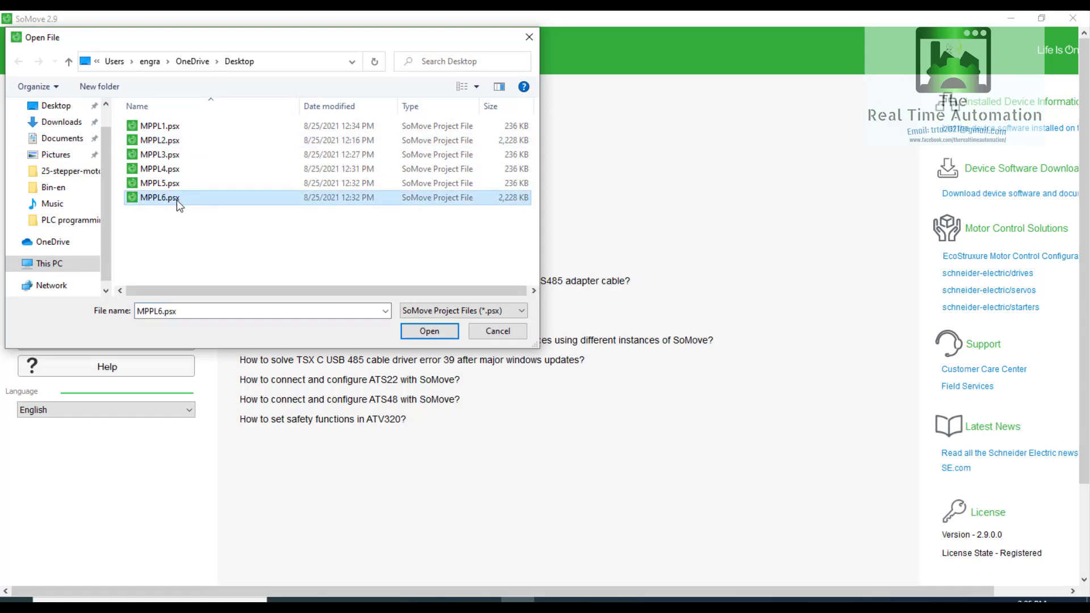
click(427, 333)
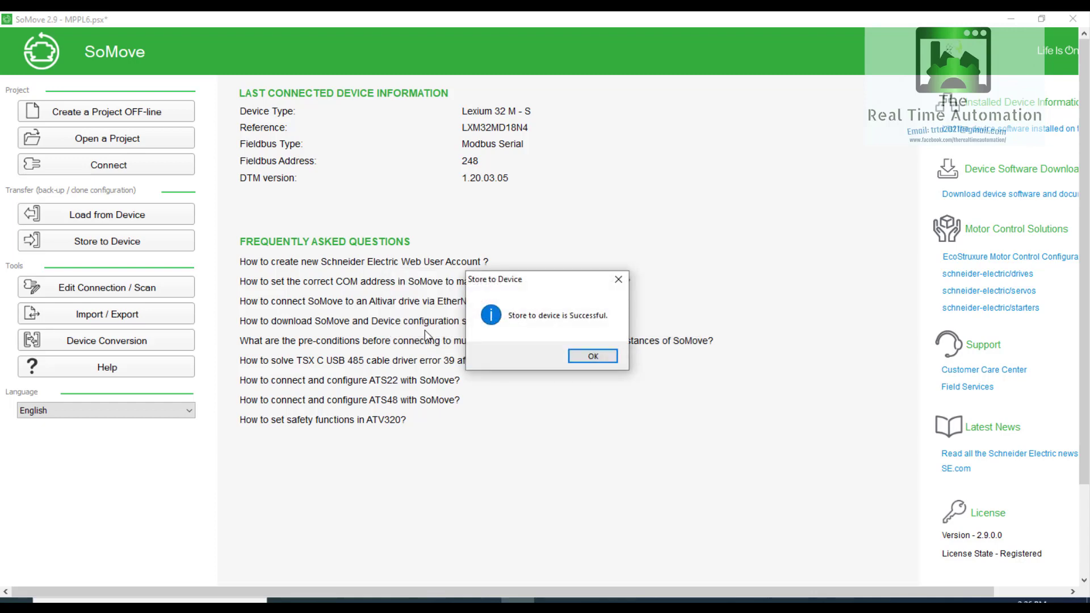
Dismiss the store-successful message and open MPPL6.psx to show the LEXIUM_SERVO drive overview
click(575, 359)
click(148, 136)
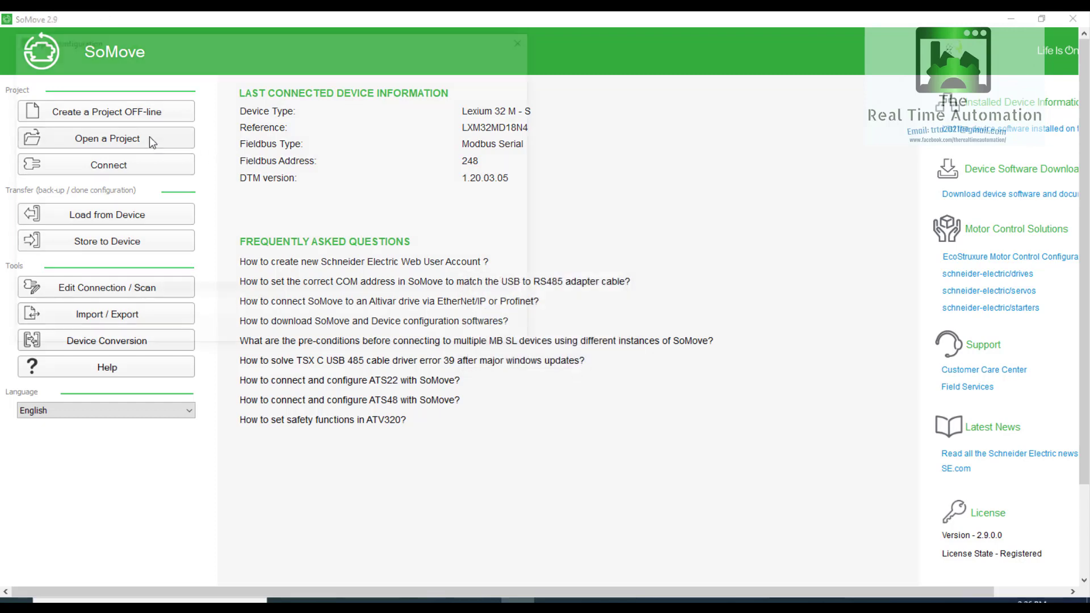
click(170, 203)
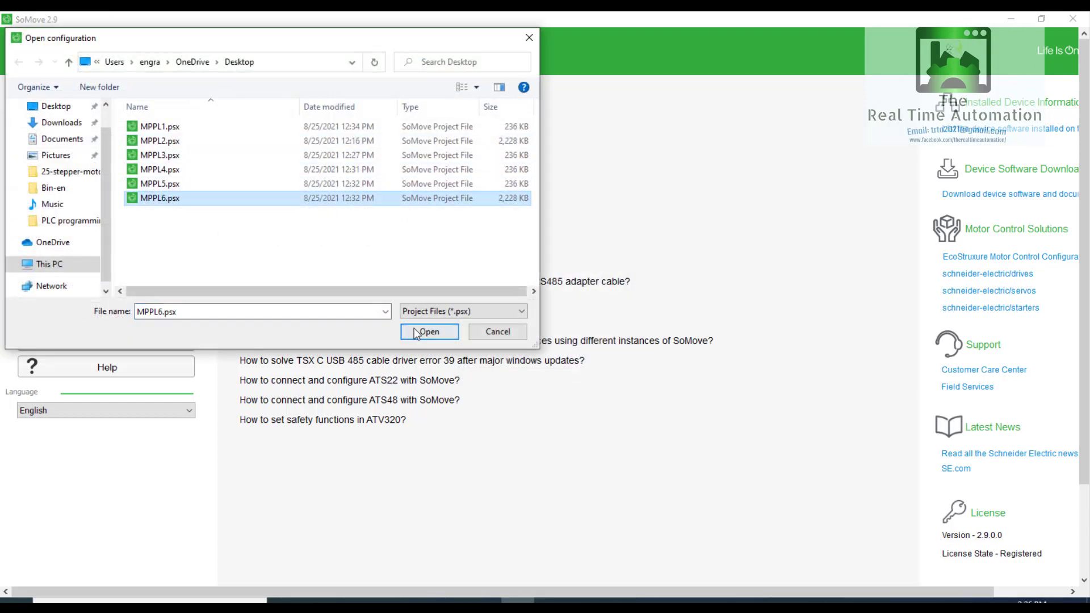
click(416, 334)
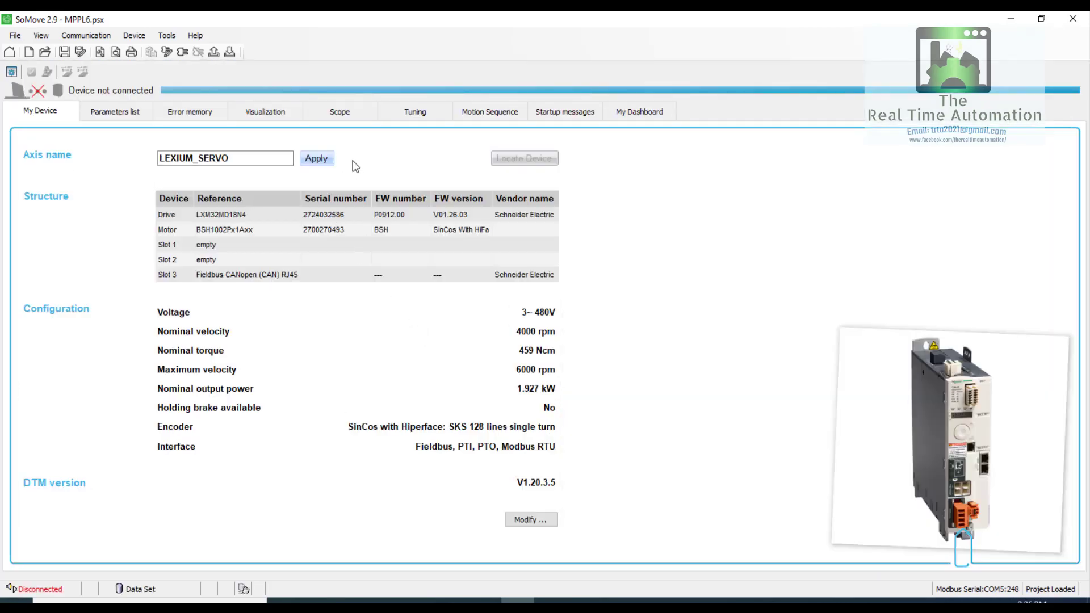
Use 'Store to device and Connect' to put MPPL6.psx online with the Lexium drive
click(183, 53)
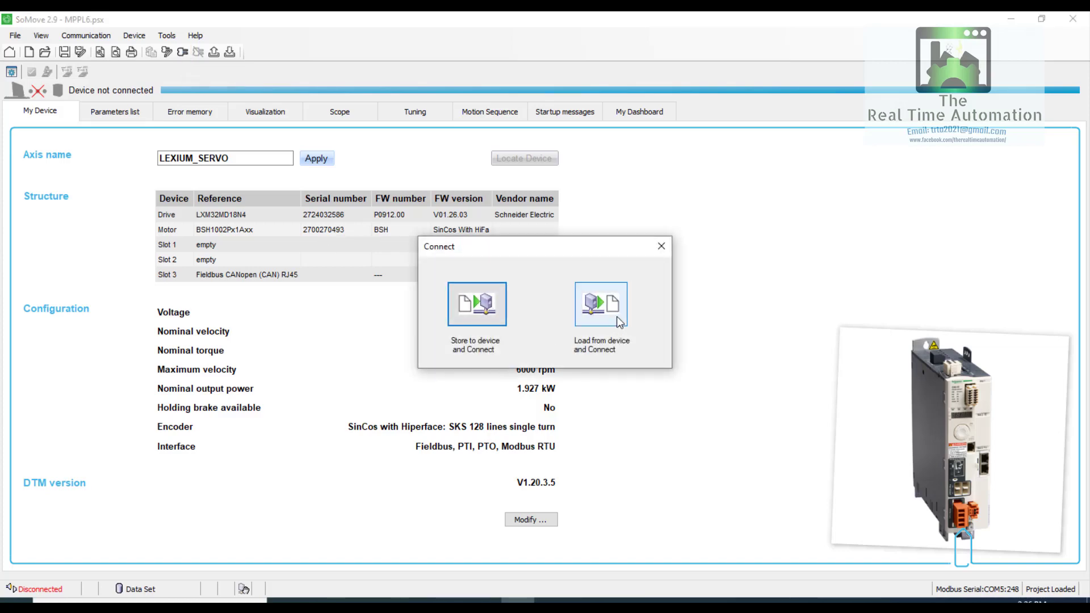
click(490, 310)
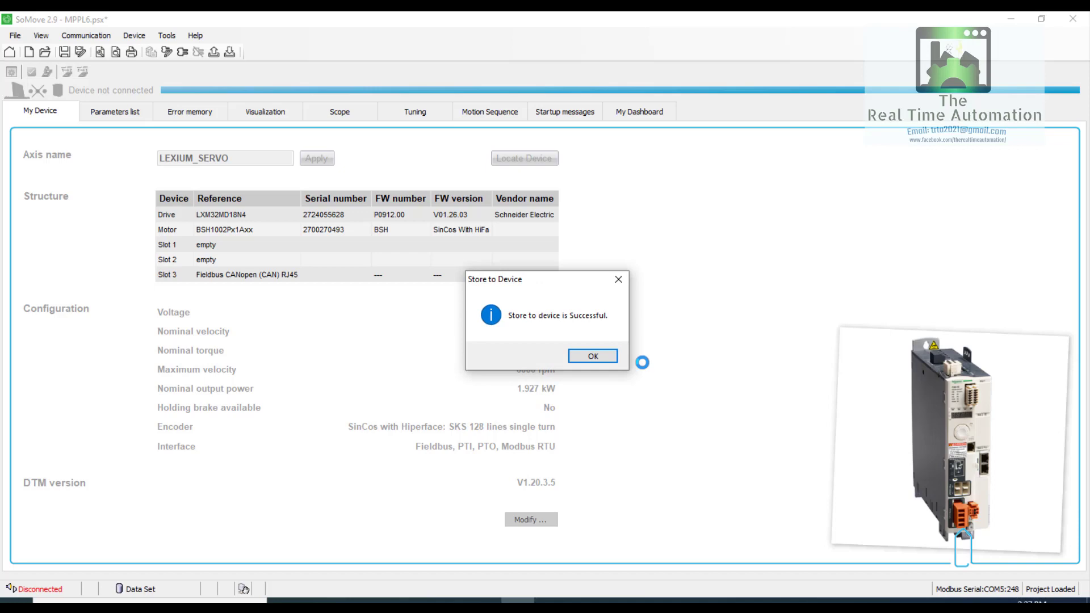
click(612, 360)
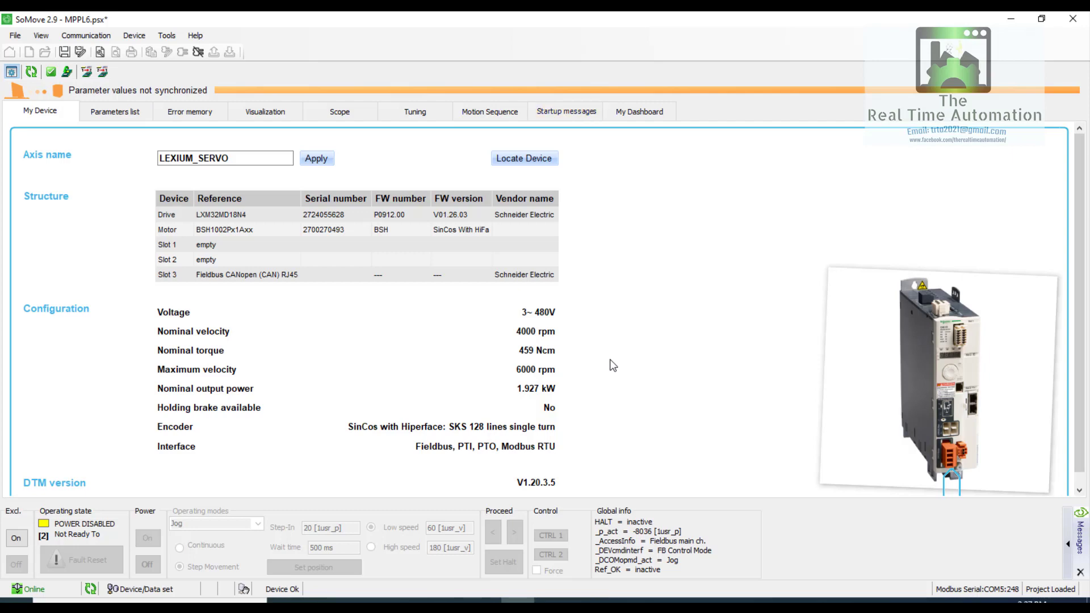
View the Parameters list, then the Error memory showing last warning E110E
click(128, 110)
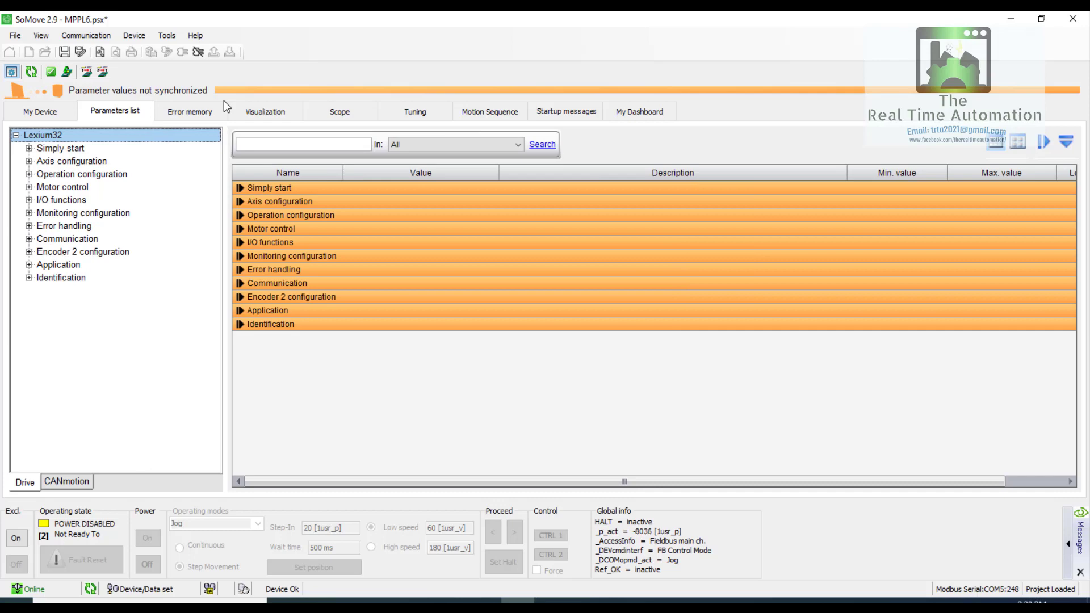
click(197, 114)
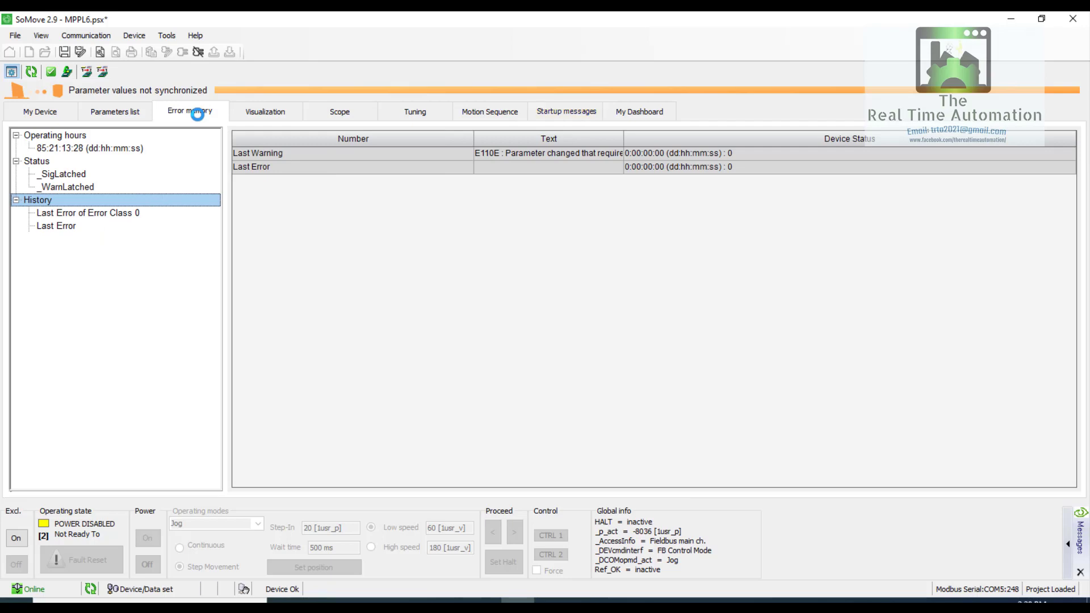